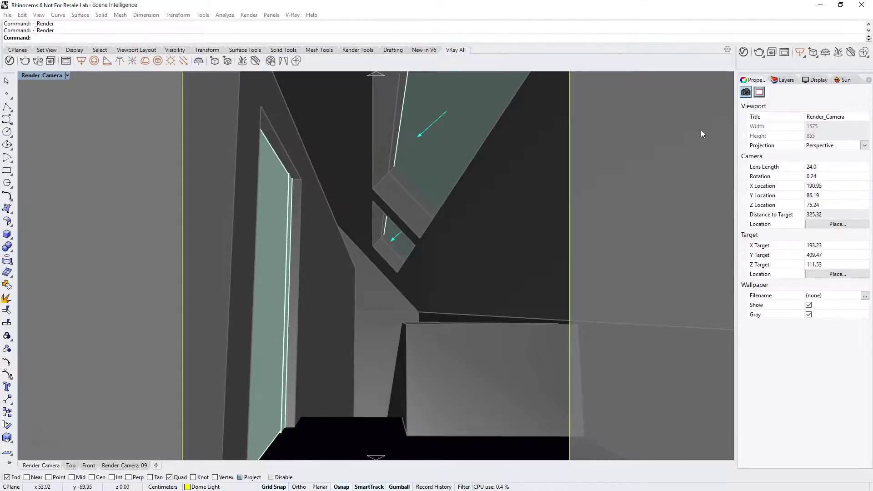
Examine the environment background's sky texture, the denoiser and the material override in the V-Ray render settings.
left_click(744, 53)
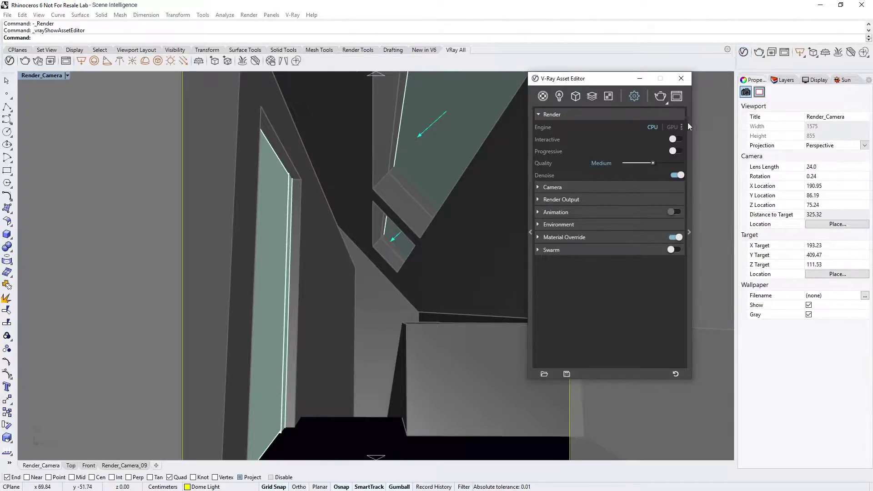
left_click(653, 226)
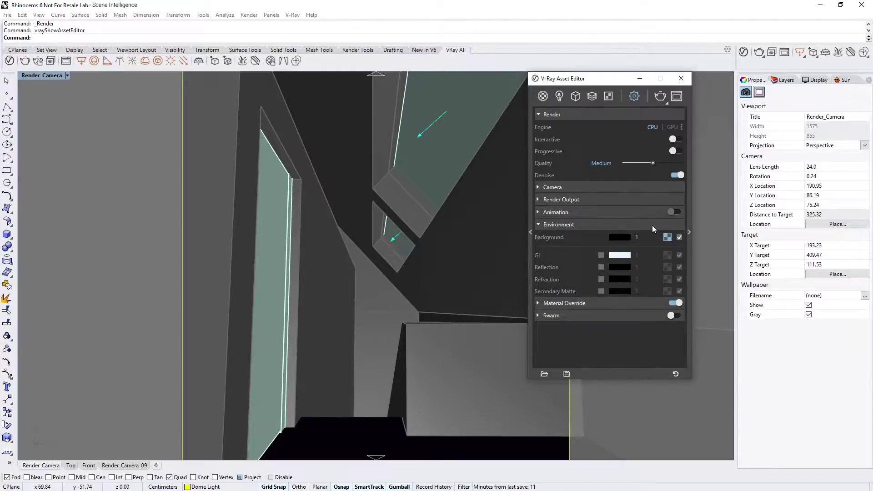
left_click(664, 237)
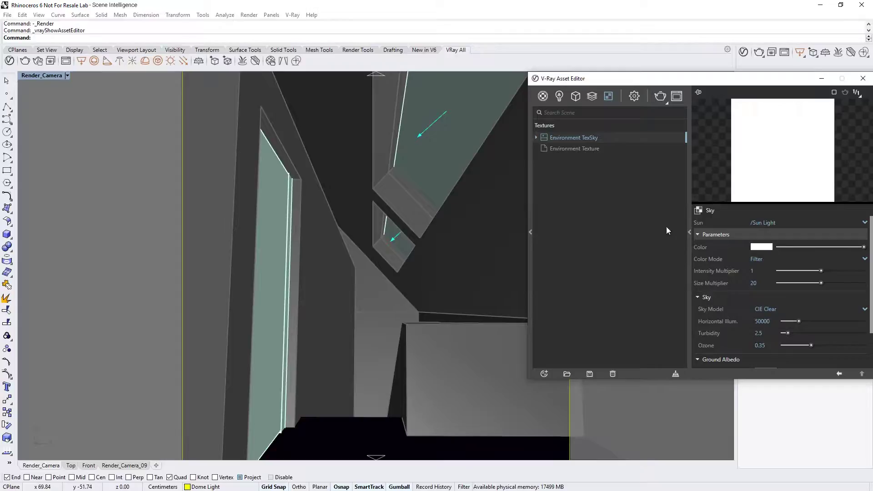
left_click(634, 97)
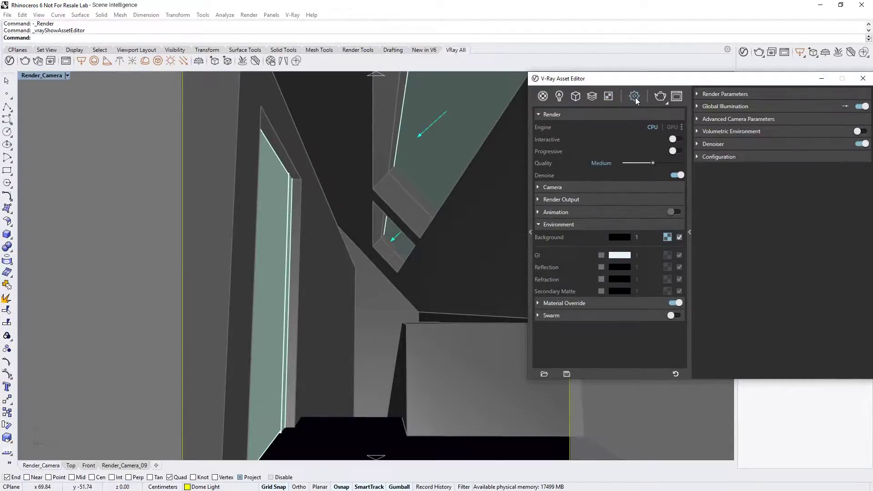
left_click(676, 176)
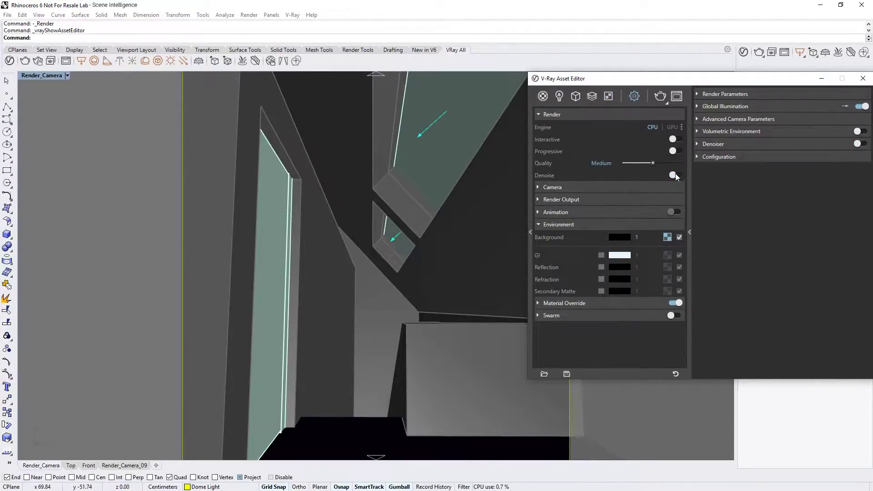
left_click(675, 175)
left_click(648, 305)
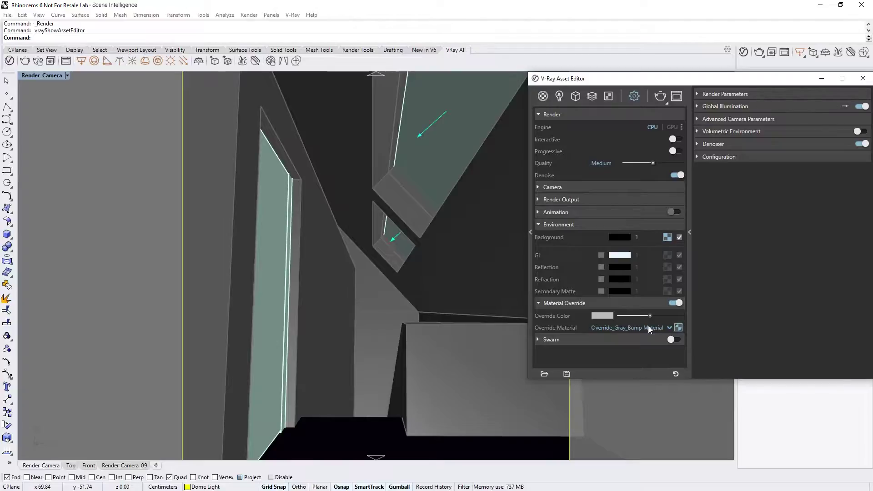
Place a V-Ray dome light on the room's floor without loading a texture file for it.
left_click(145, 61)
left_click(335, 362)
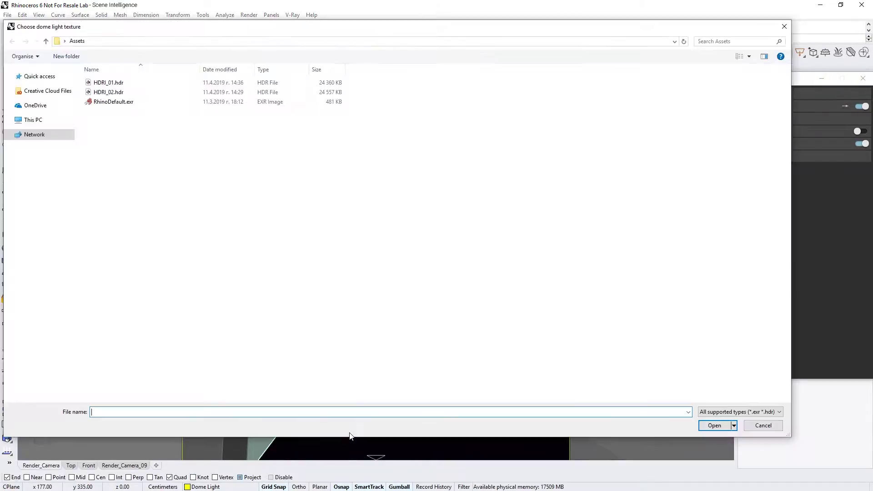
left_click(751, 424)
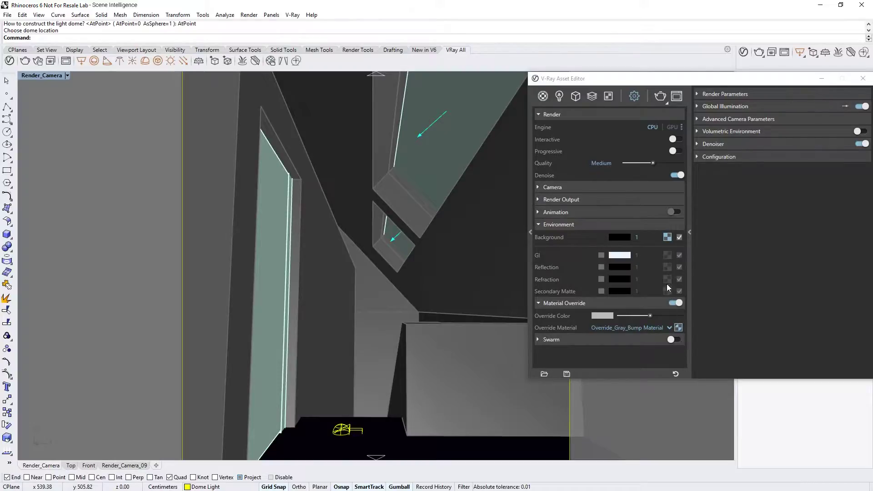
Copy the sky texture of the environment background and disable the background texture.
right_click(666, 237)
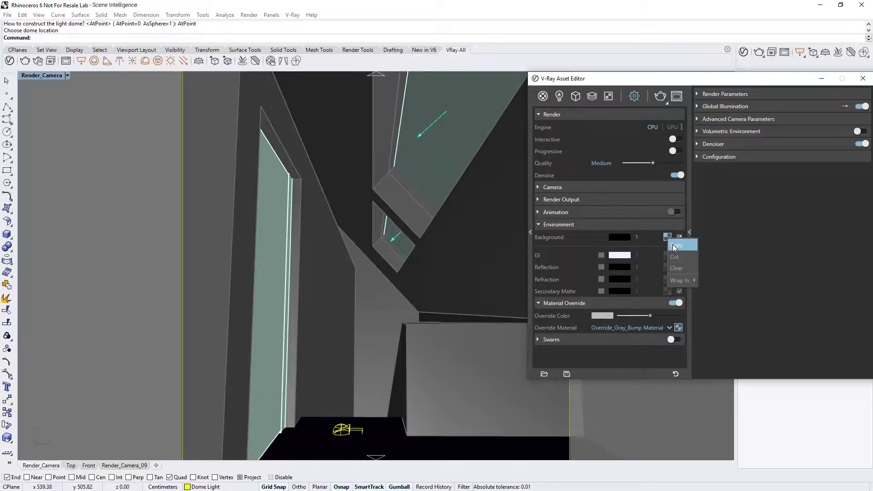
left_click(672, 244)
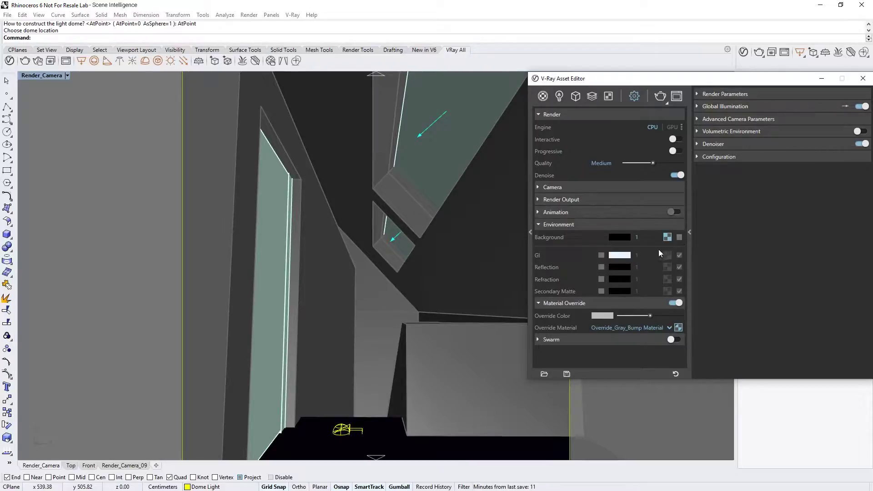
Paste the copied sky texture into the Dome Light's Color/Texture HDR slot and render the scene.
left_click(559, 97)
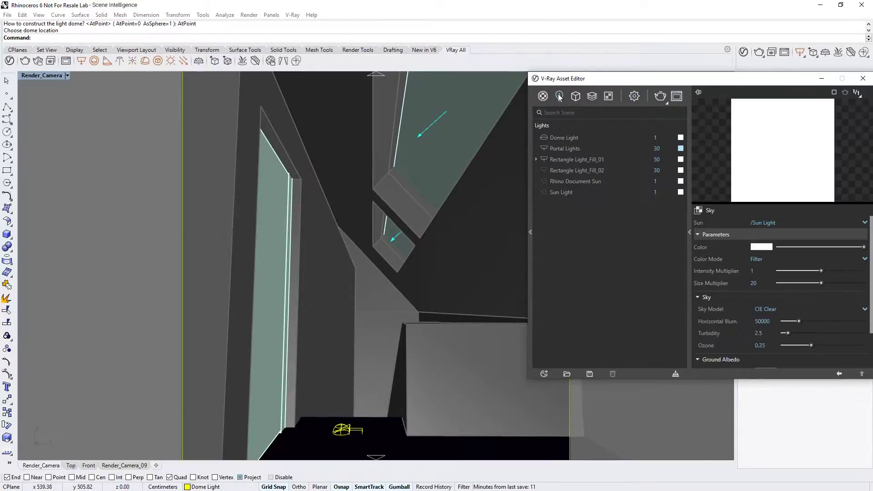
left_click(563, 137)
left_click(865, 234)
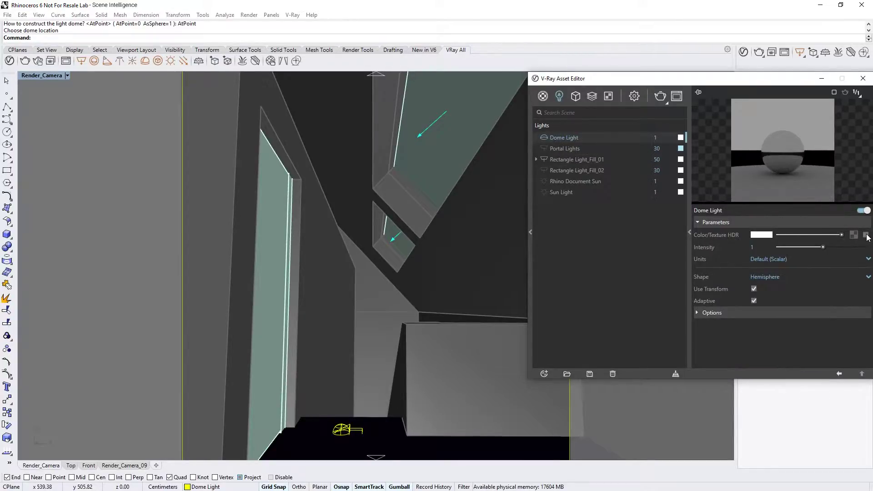
right_click(853, 235)
left_click(839, 250)
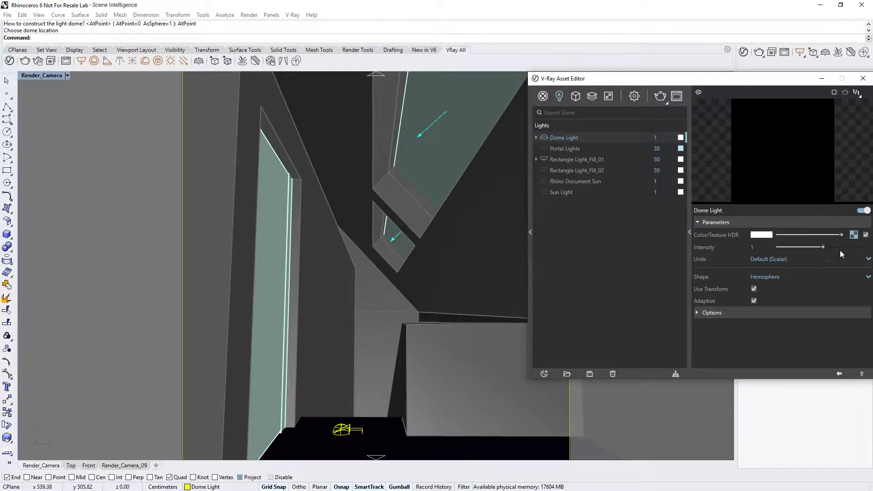
left_click(660, 97)
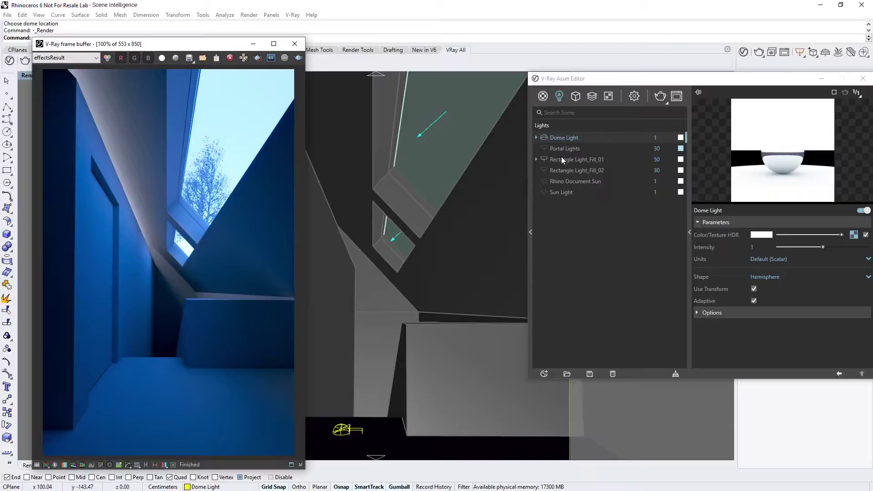
Switch the render camera's Exposure Value to Auto and render the scene again.
left_click(632, 96)
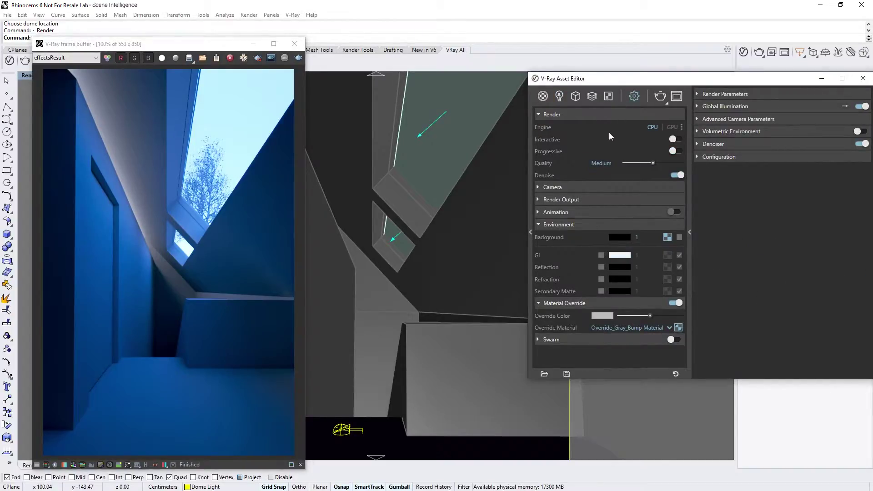
left_click(619, 186)
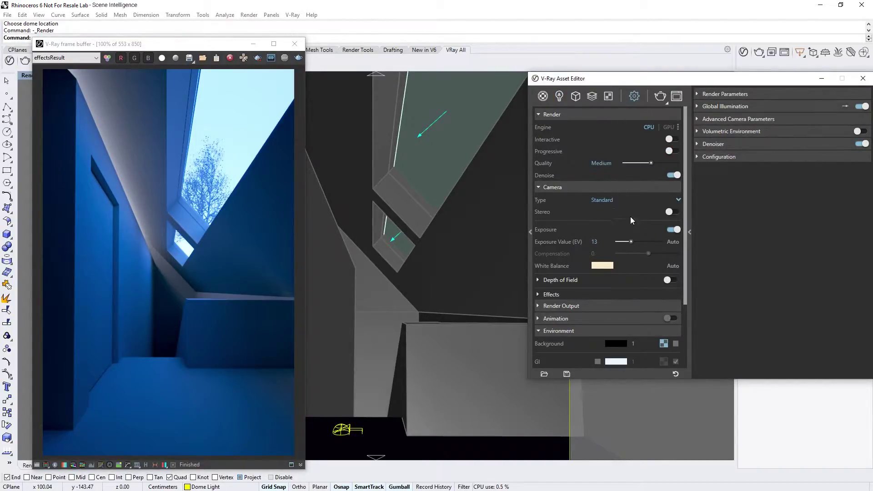
mouse_move(630, 241)
left_mouse_down()
mouse_move(647, 241)
mouse_move(629, 241)
mouse_move(637, 241)
left_mouse_up()
left_click(672, 241)
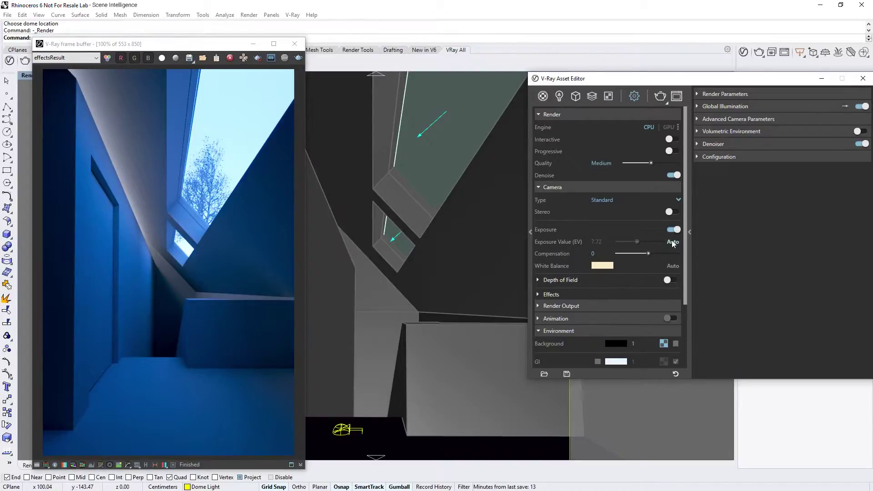
left_click(658, 99)
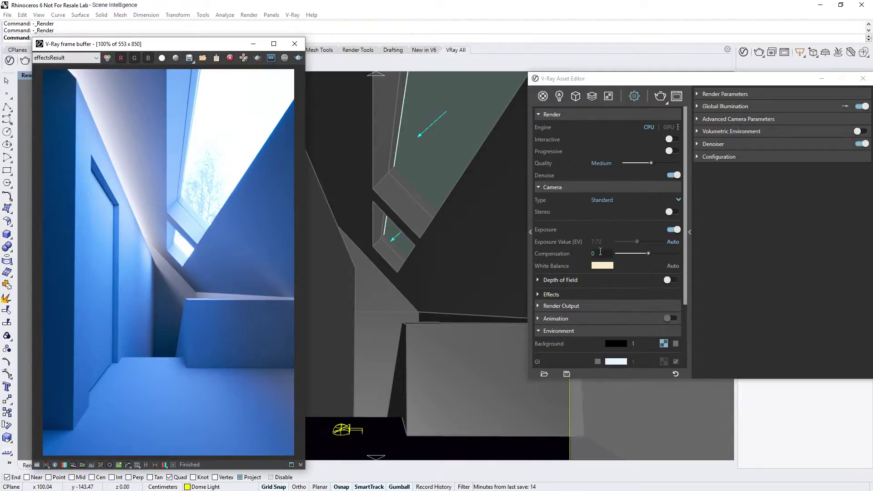
Set the exposure compensation to 1 and render a region covering about the right two thirds of the image.
type("1")
key("Return")
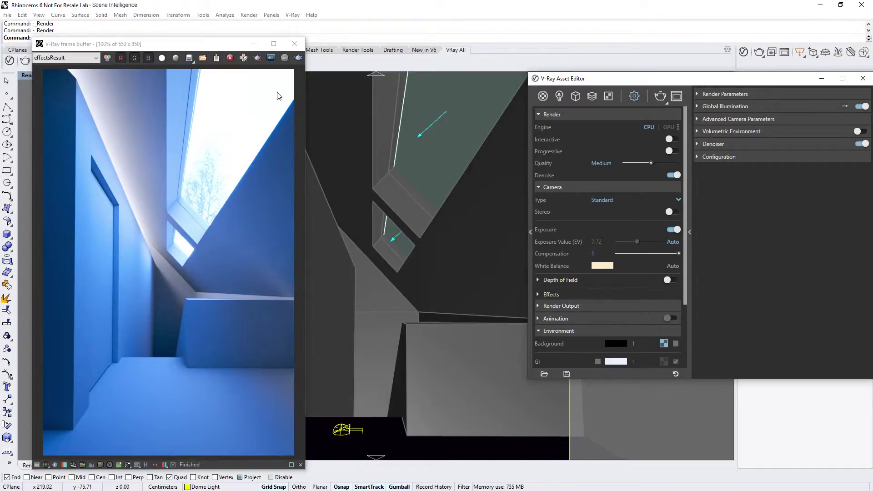
left_click(257, 58)
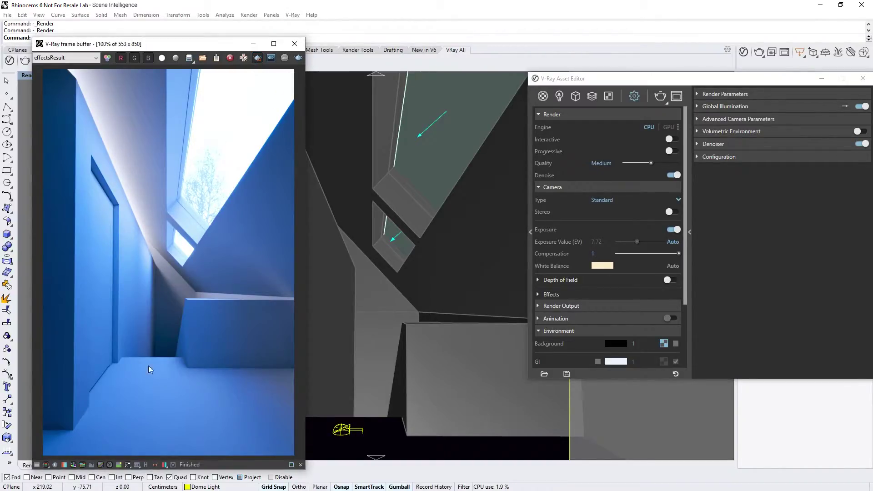
left_click(661, 97)
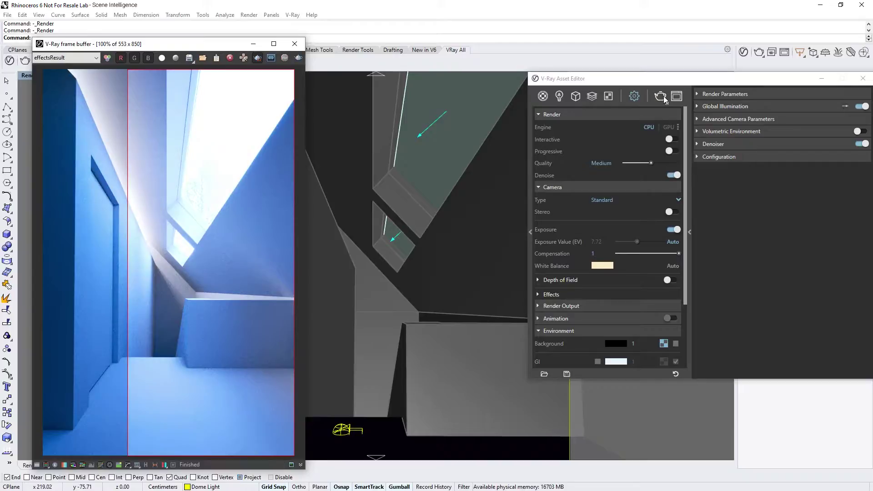
Set the exposure compensation to -1 and render a narrower region covering the right third of the image.
double_click(603, 250)
type("-1")
key("Return")
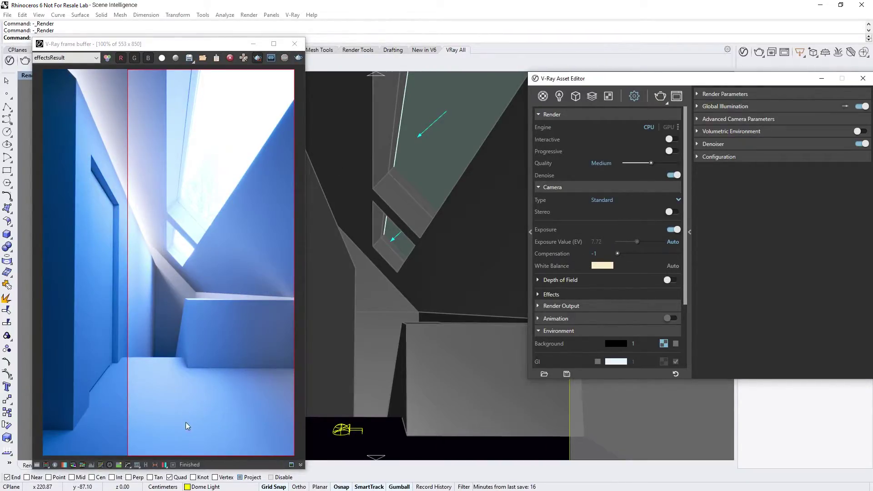
left_click(660, 97)
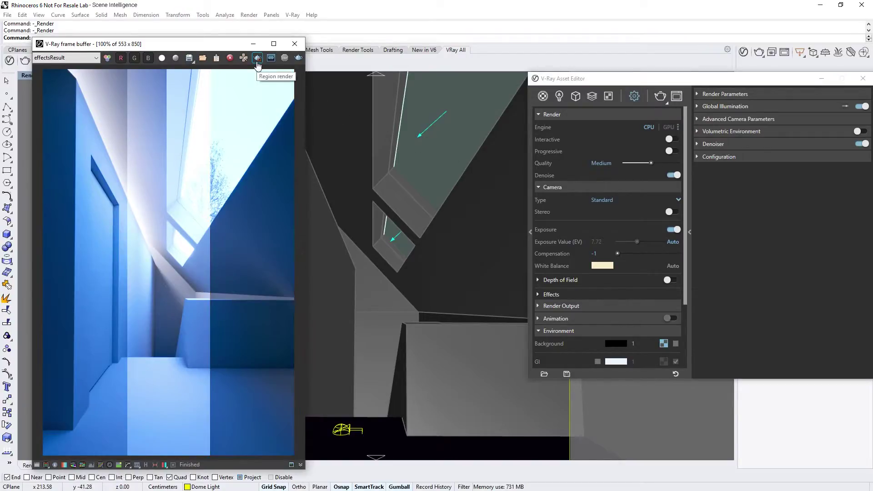
Set the exposure compensation to 0 and the white balance to Auto, and render the full image.
left_click(595, 253)
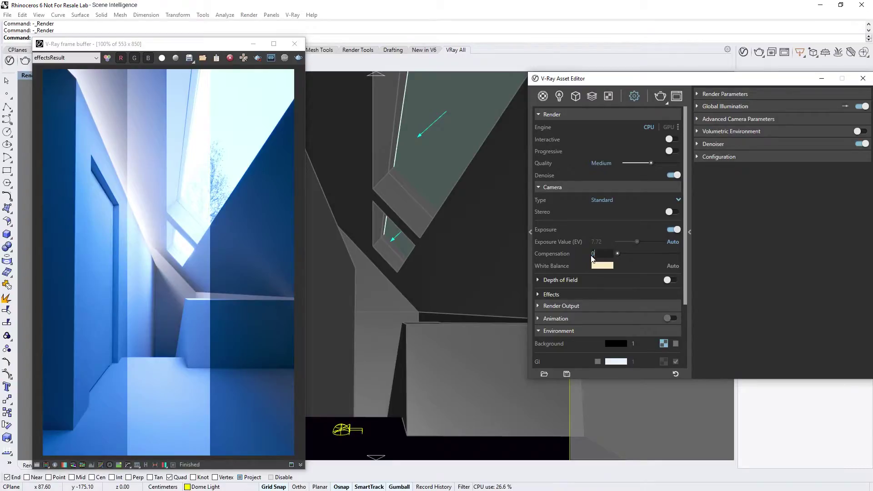
type("0")
key("Return")
left_click(659, 97)
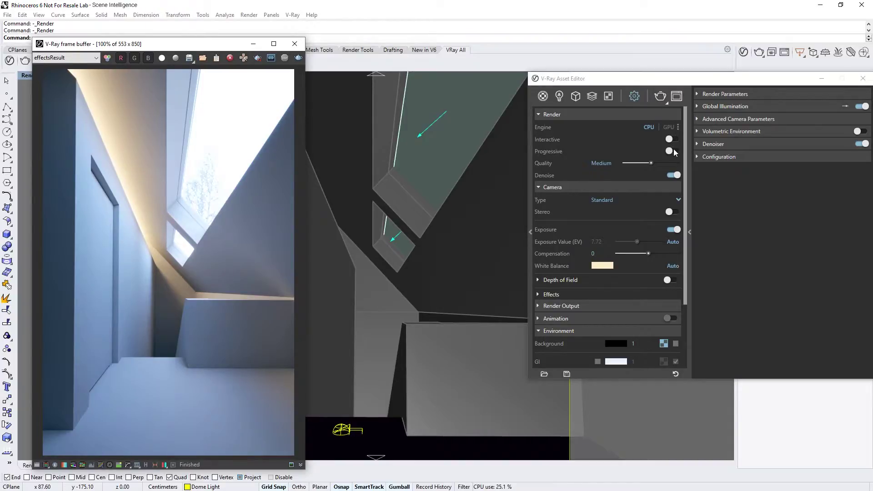
Review the Global Illumination ray settings and clear the sky texture from the Dome Light's Color/Texture HDR slot.
left_click(733, 107)
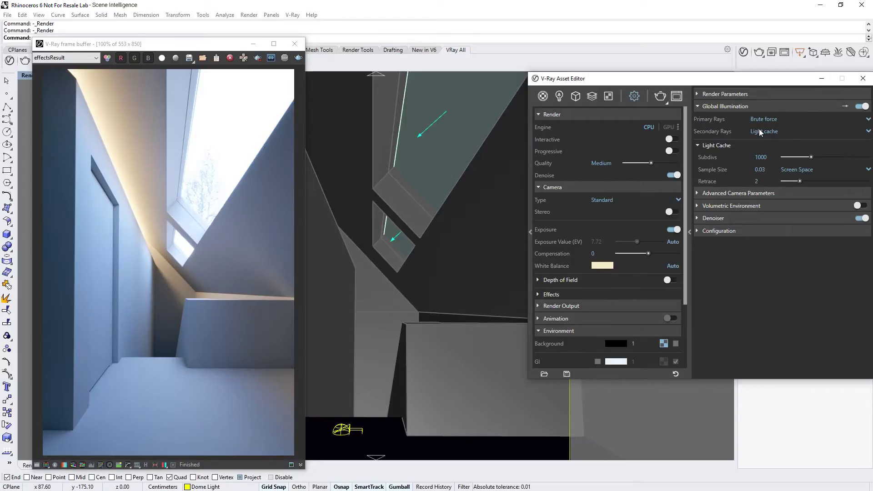
left_click(559, 96)
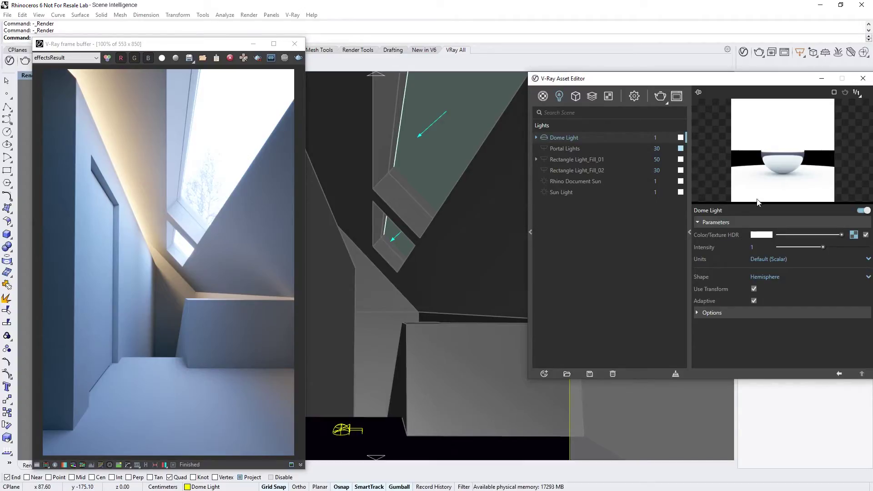
right_click(848, 235)
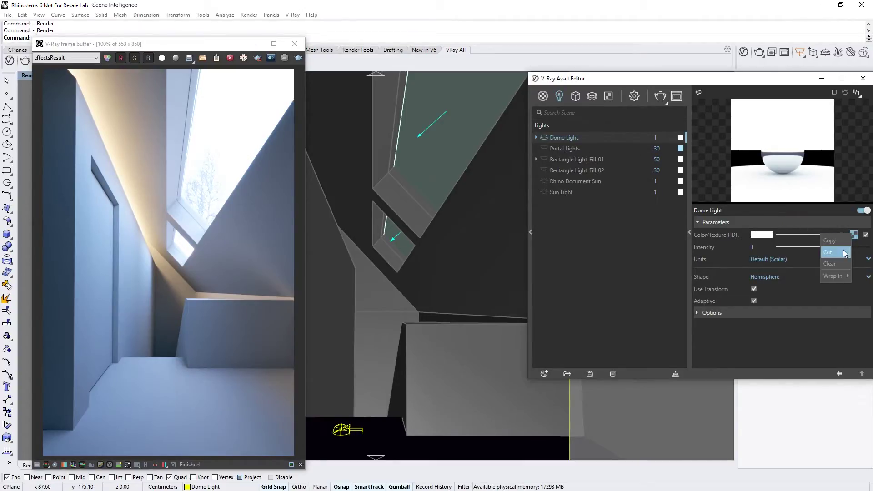
left_click(839, 261)
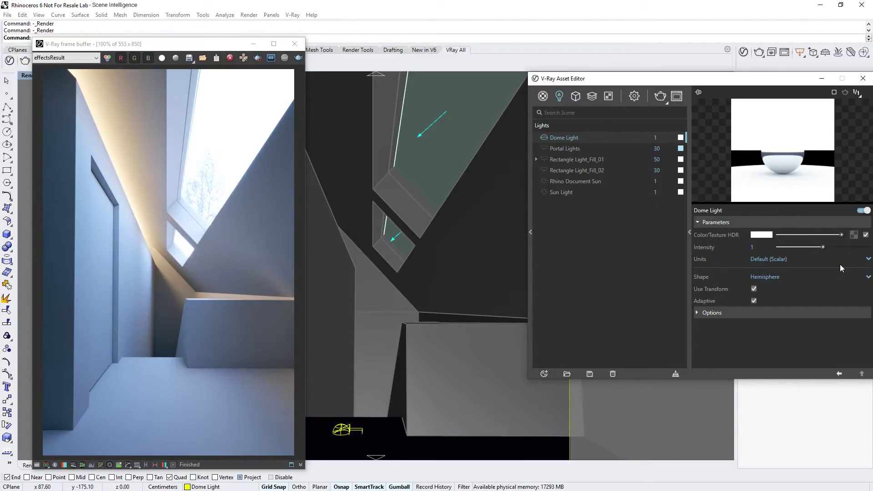
Assign a Bitmap texture to the Dome Light and load HDRI_01.hdr from the Assets folder.
left_click(854, 235)
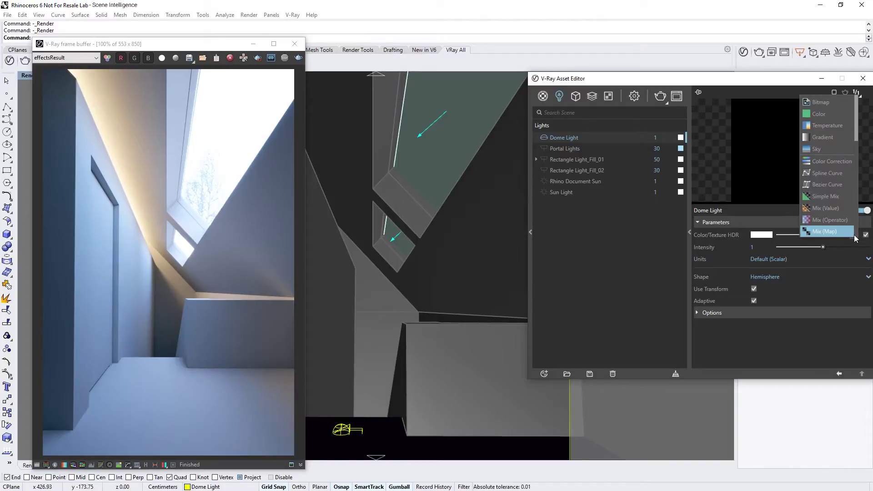
left_click(835, 102)
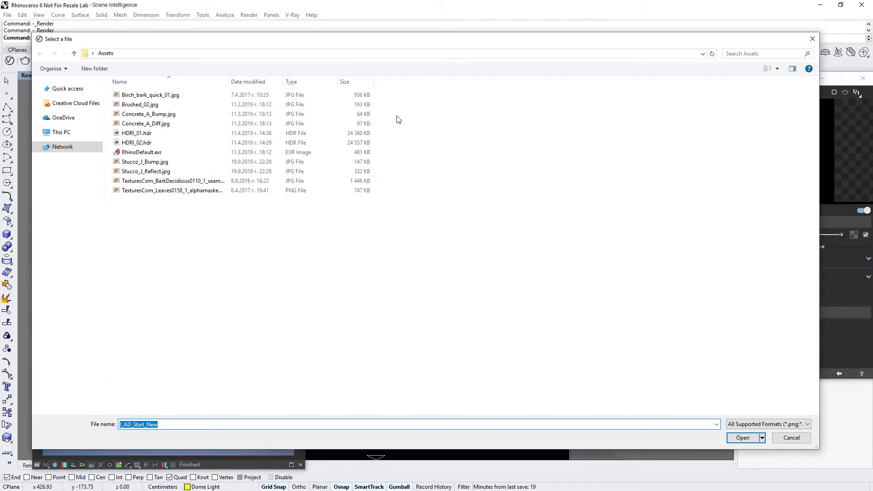
left_click(290, 133)
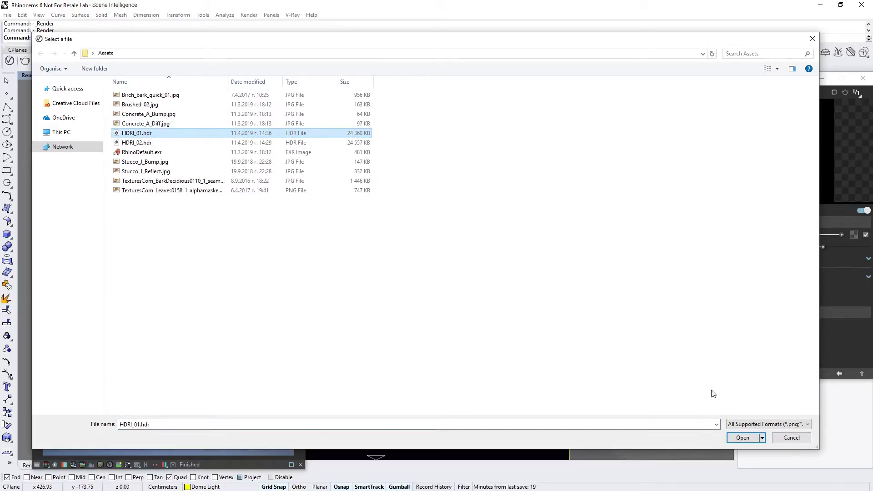
left_click(741, 437)
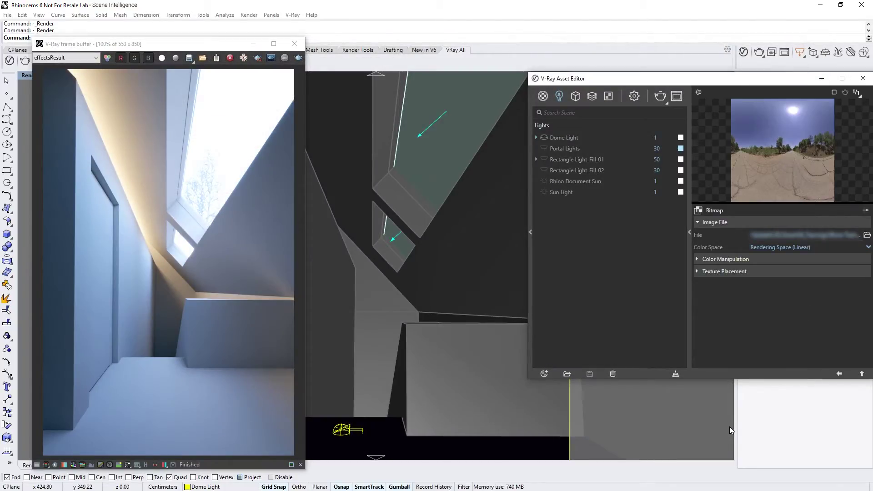
Rotate the HDRI bitmap's environment placement horizontally to 220 and render the scene.
left_click(739, 272)
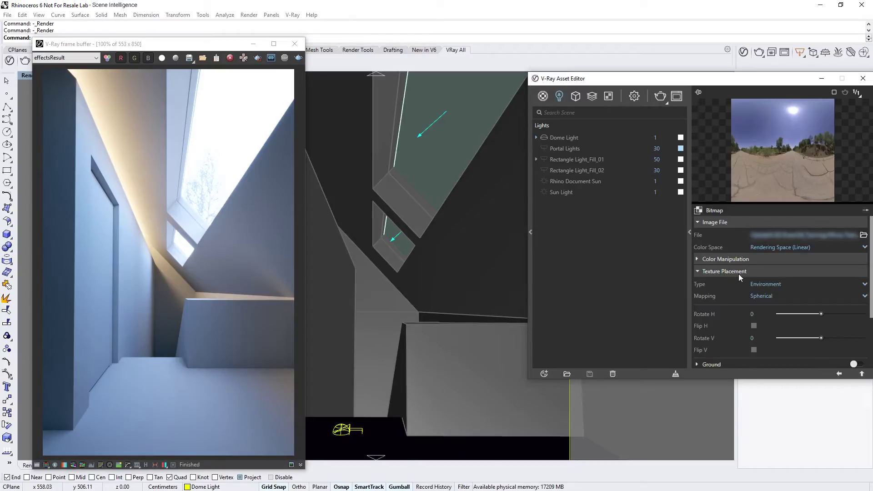
double_click(753, 314)
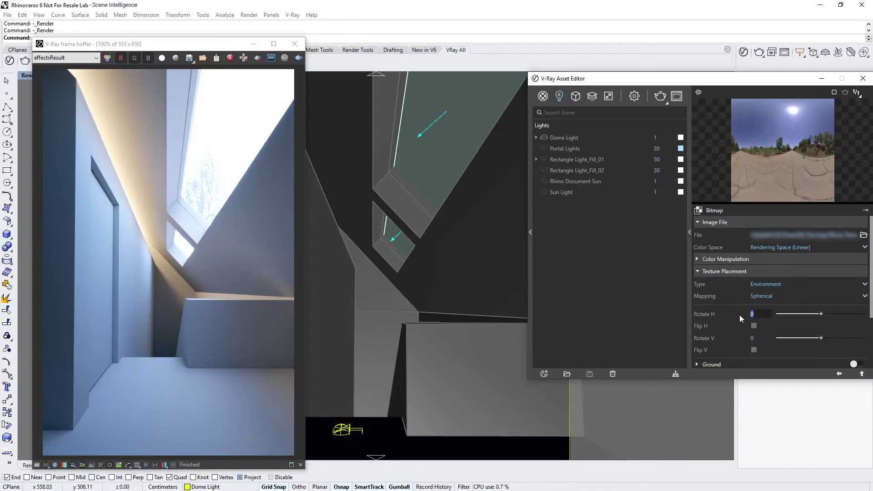
type("220")
key("Return")
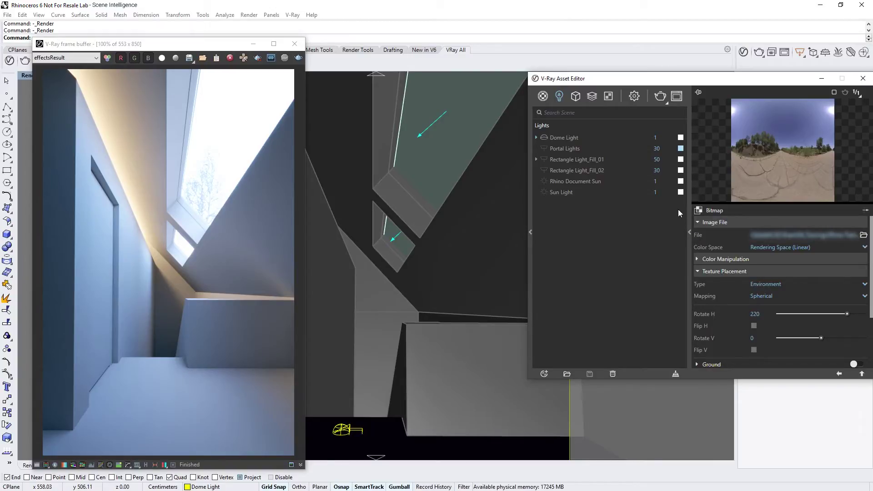
left_click(660, 98)
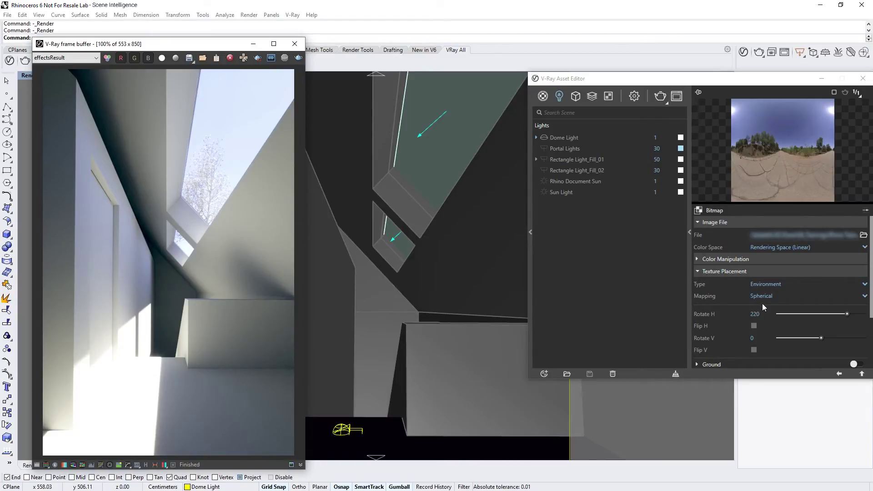
Set the HDRI bitmap's horizontal rotation to 300.
left_click(754, 313)
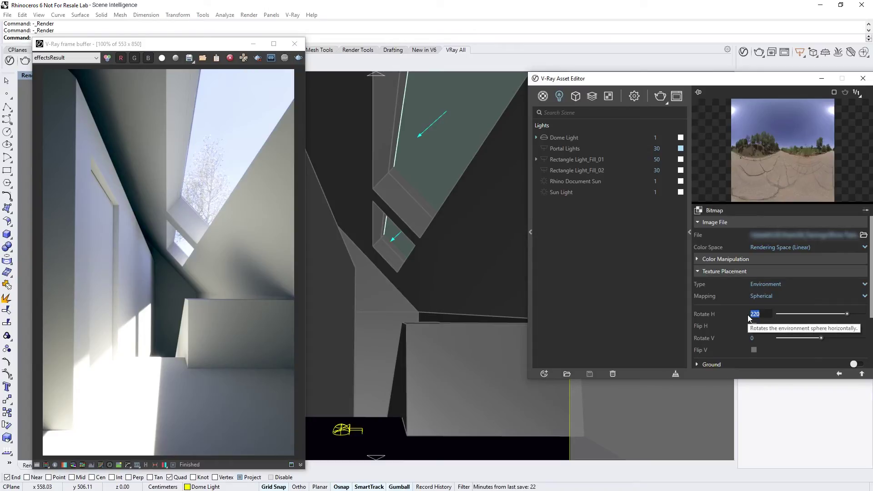
type("300")
key("Return")
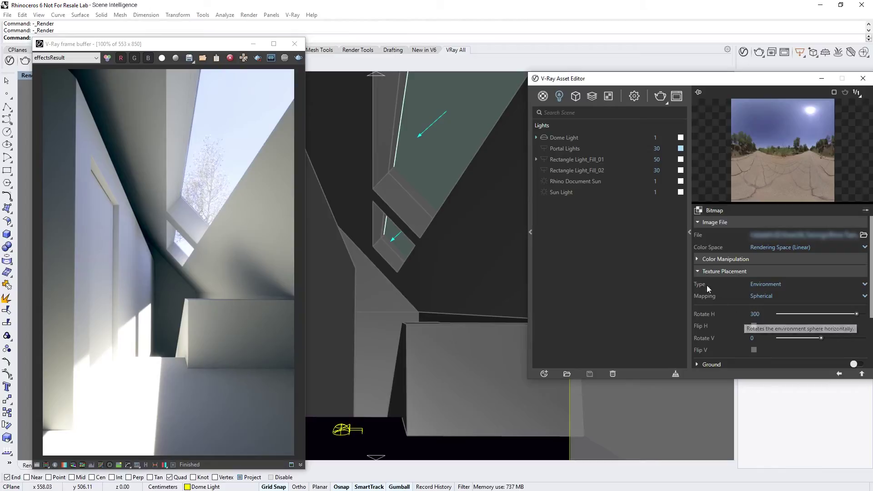
Turn off Material Override in the render settings and start a render with the scene's own materials.
left_click(634, 96)
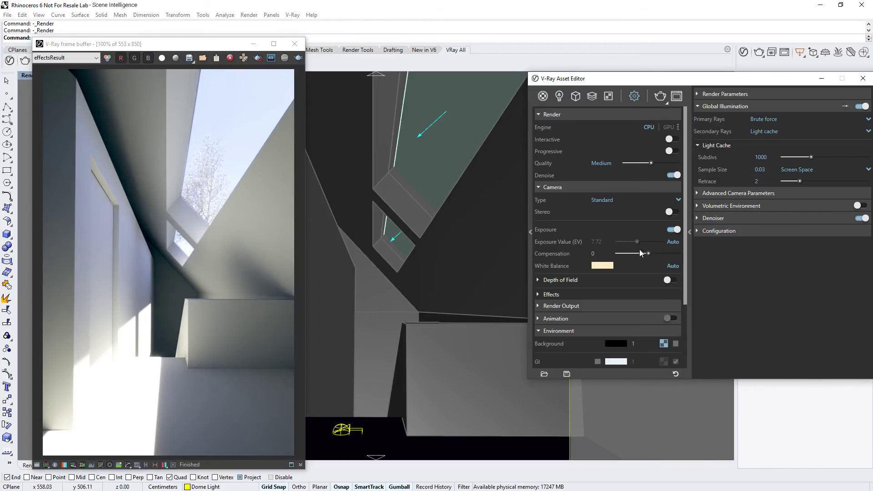
scroll(639, 271, "down", 3)
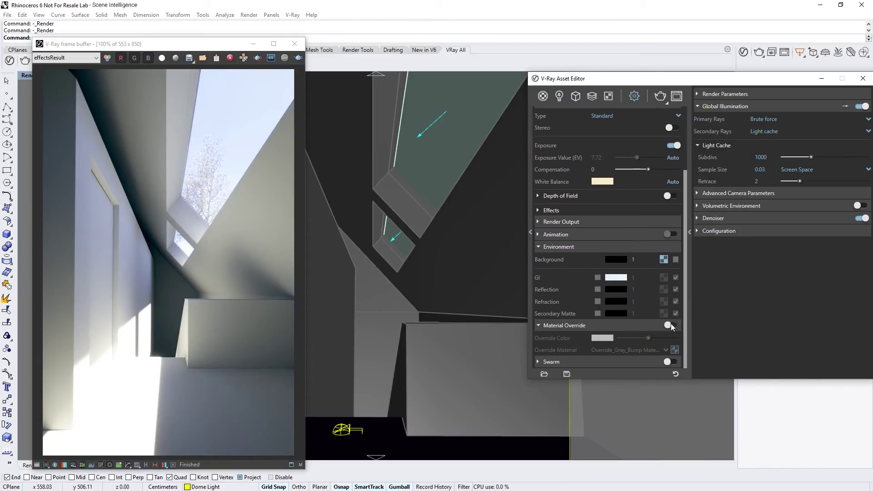
left_click(660, 98)
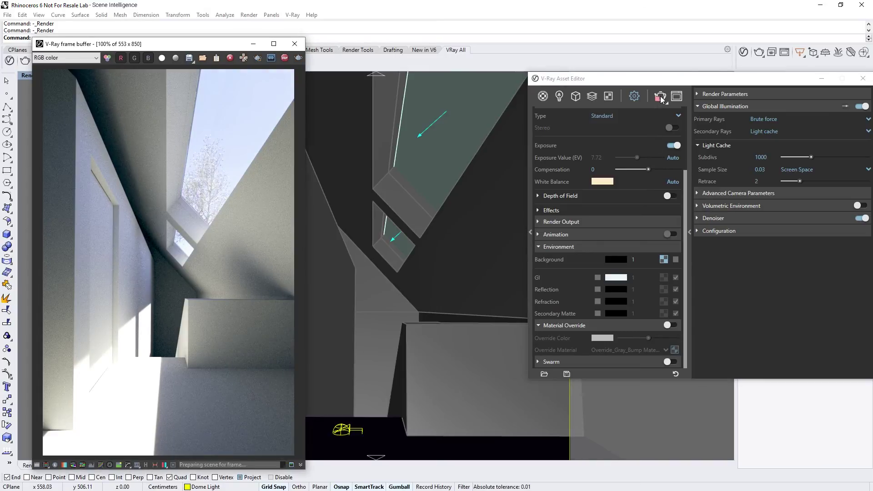